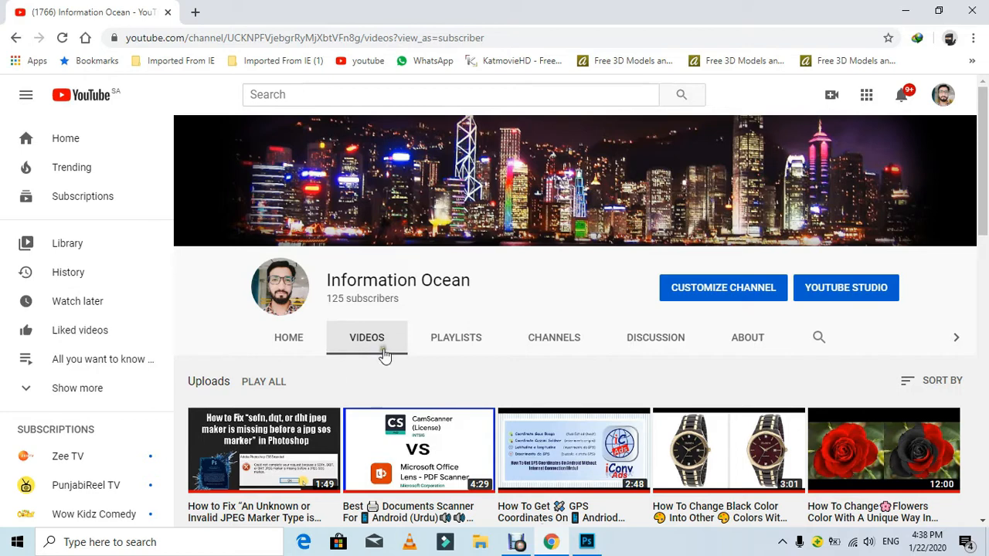
# - Switch to Photoshop and create a new 1500 x 800 pixel RGB document with a resolution of 72 pixels/inch
pyautogui.click(590, 546)
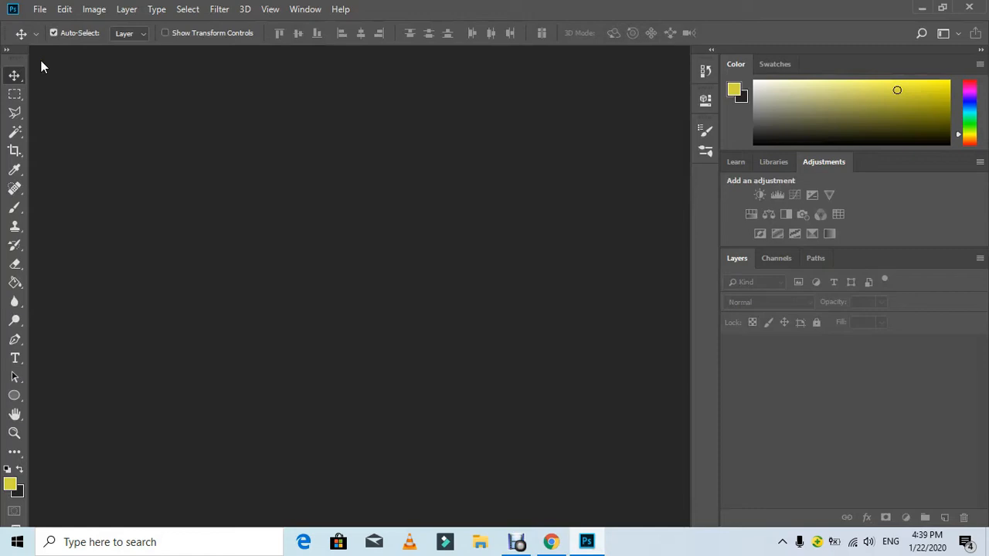
pyautogui.click(41, 10)
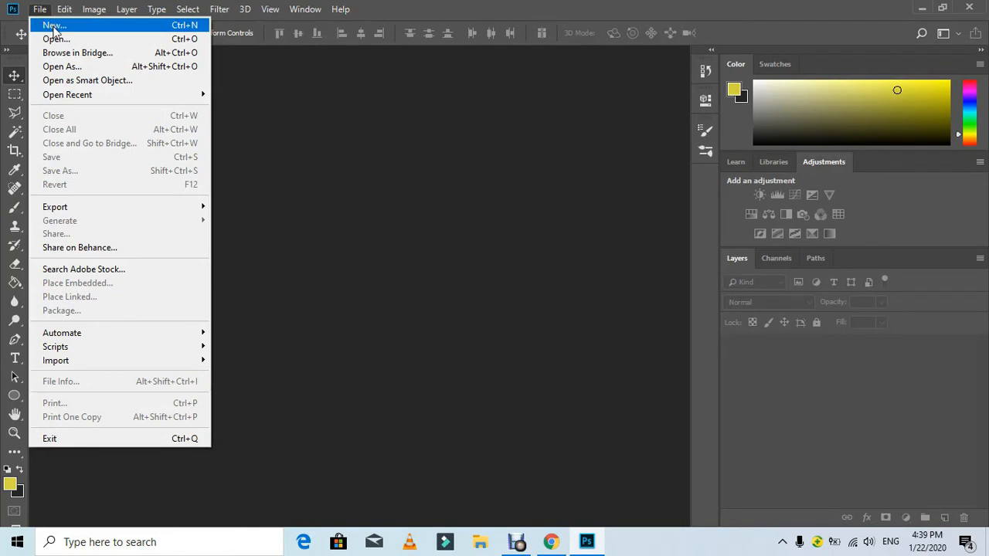
pyautogui.click(54, 29)
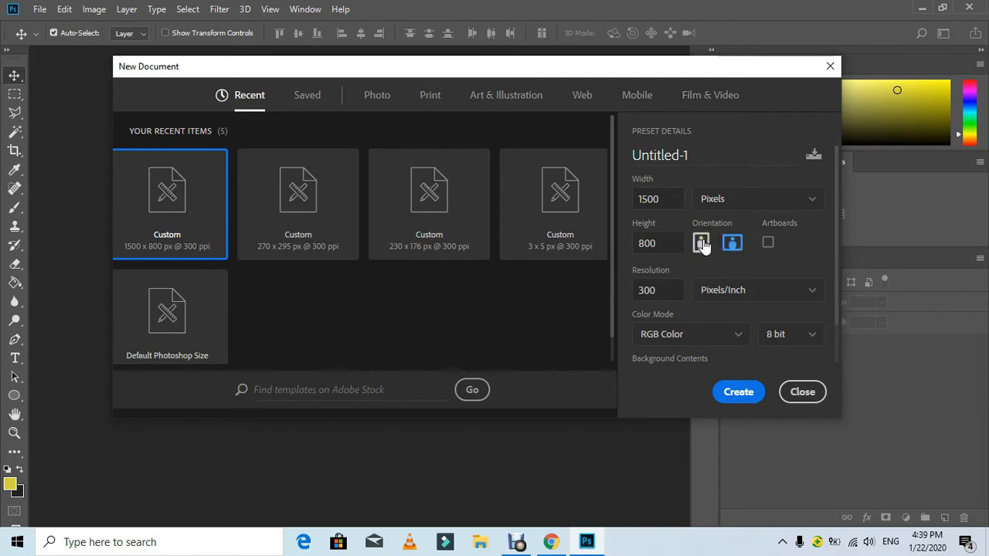
pyautogui.click(661, 292)
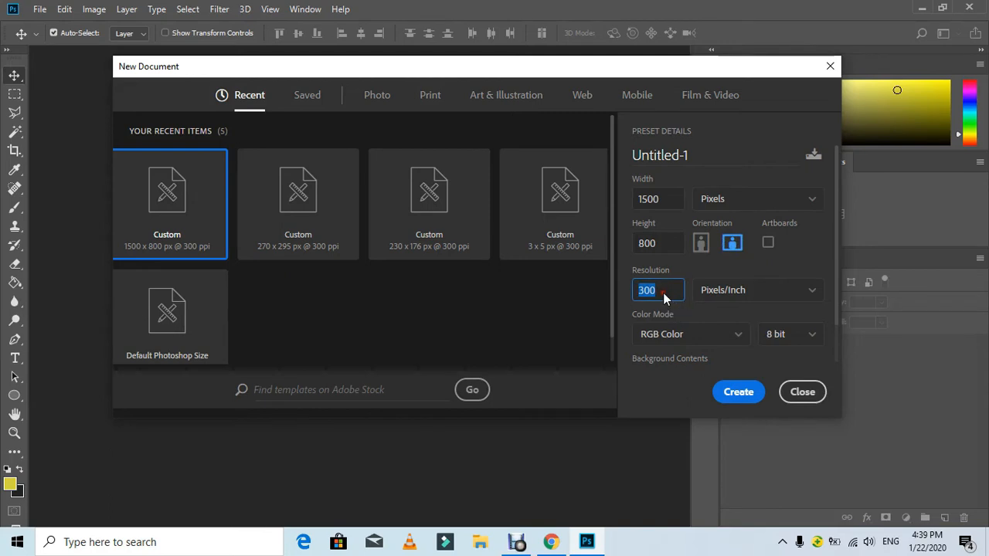
pyautogui.write('72')
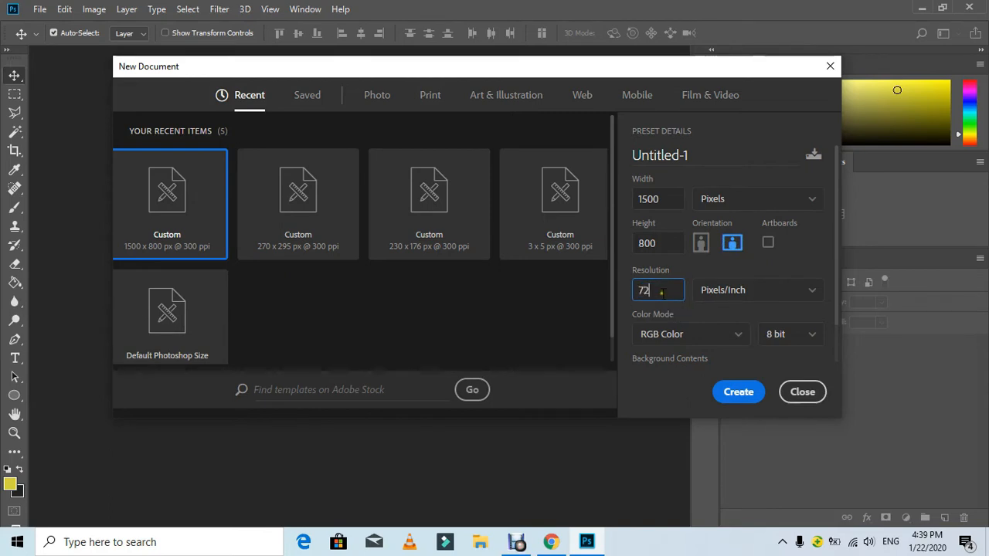
pyautogui.click(736, 395)
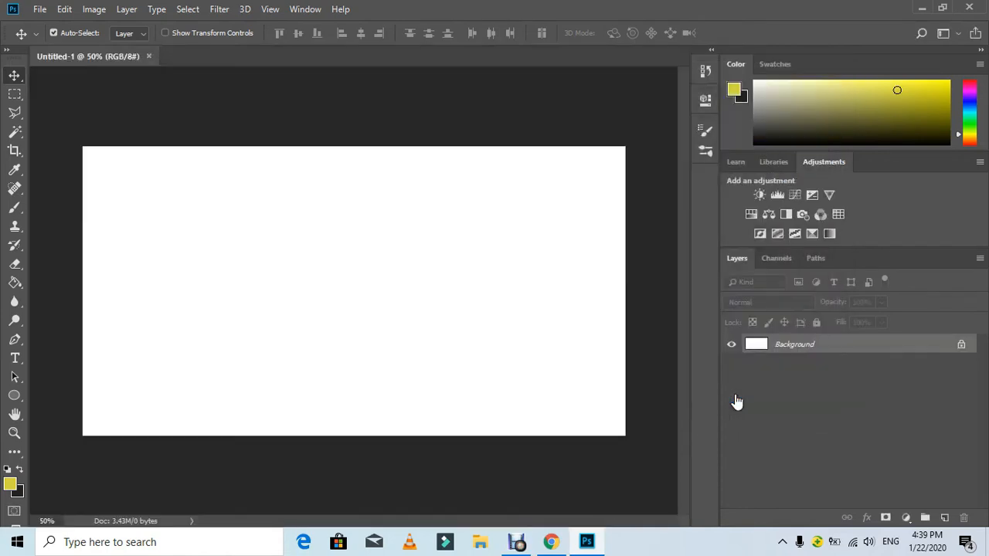
# - Unlock the background layer and fill it with the dark grey swatch colour using the Paint Bucket
pyautogui.click(961, 345)
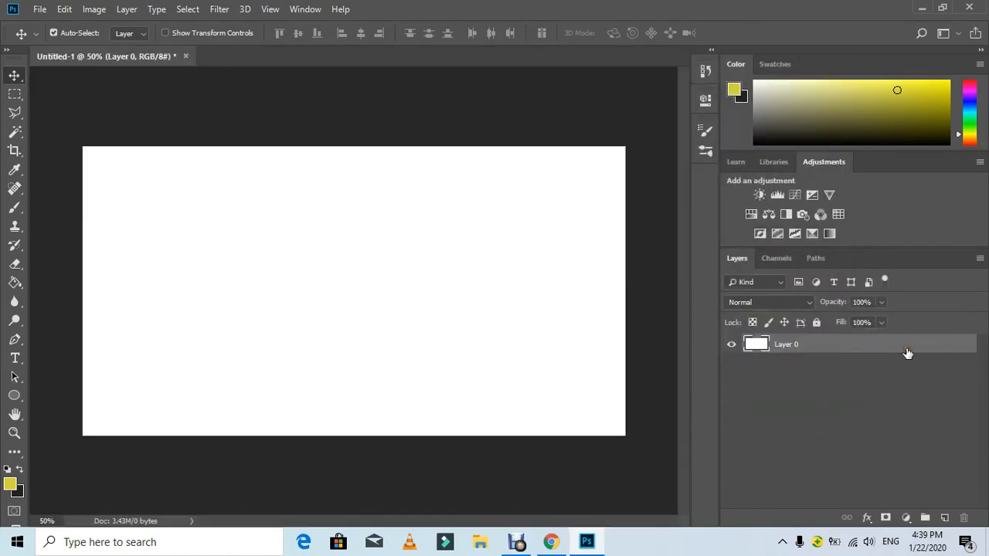
pyautogui.click(19, 470)
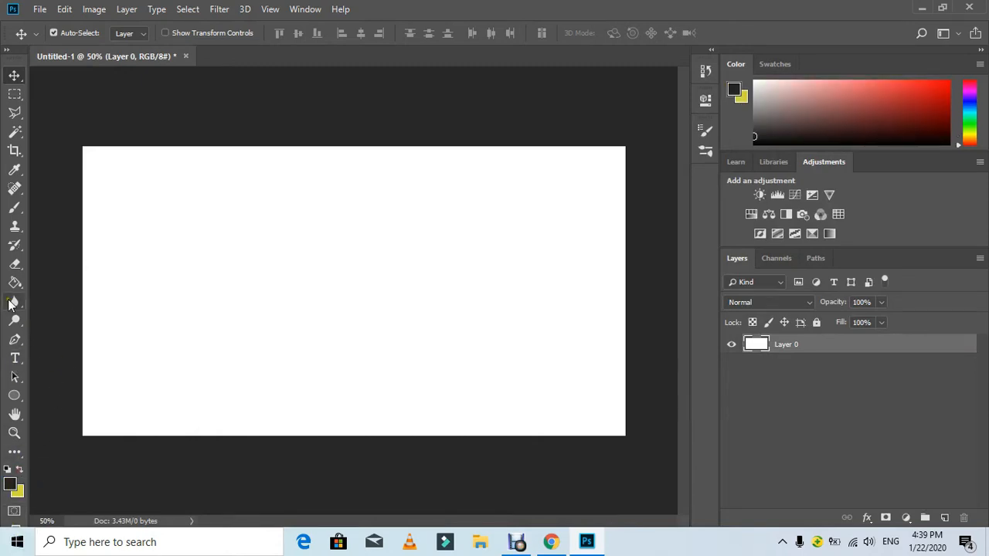
pyautogui.click(16, 283)
pyautogui.click(283, 277)
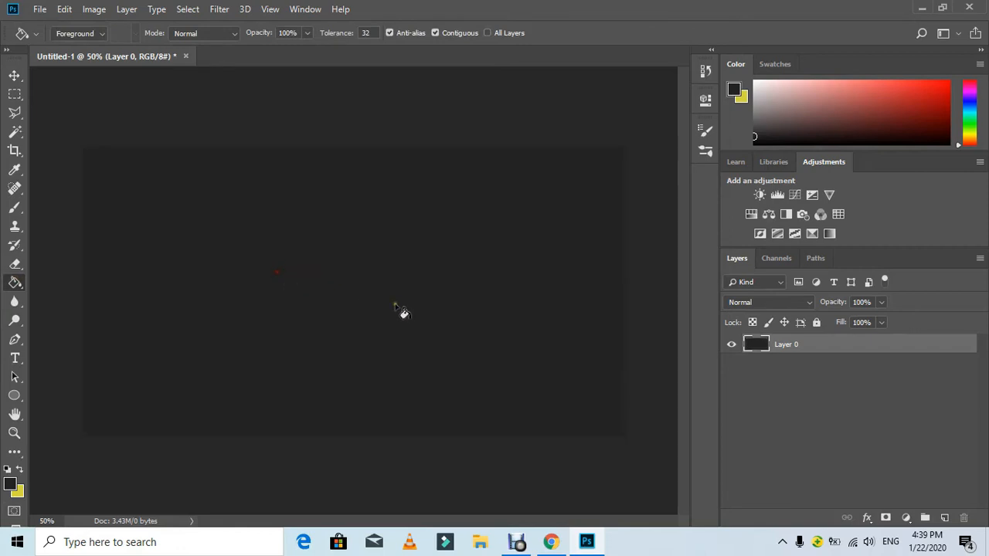
# - Draw a yellow ellipse about 450 x 422 px on a new layer and move it to the centre of the canvas
pyautogui.click(944, 517)
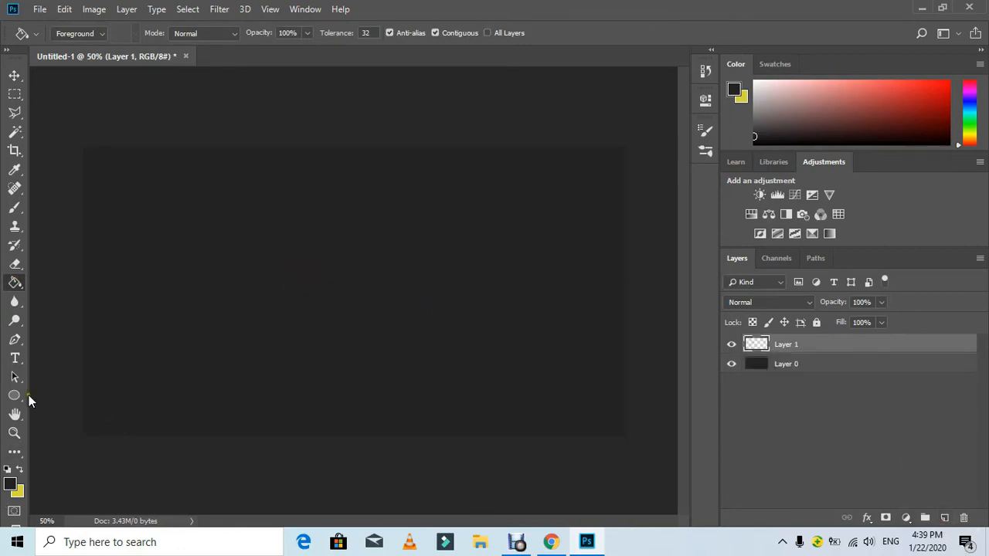
pyautogui.click(20, 470)
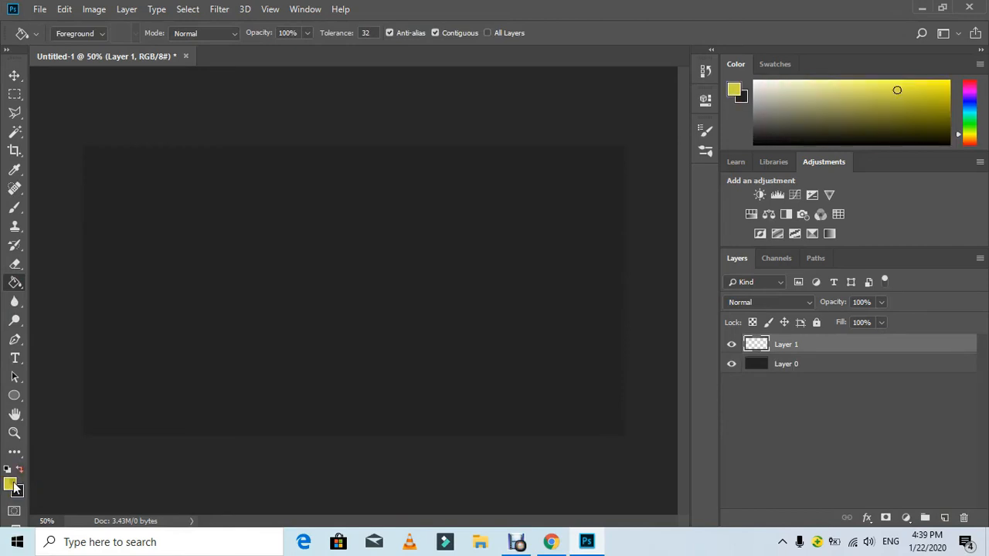
pyautogui.click(14, 396)
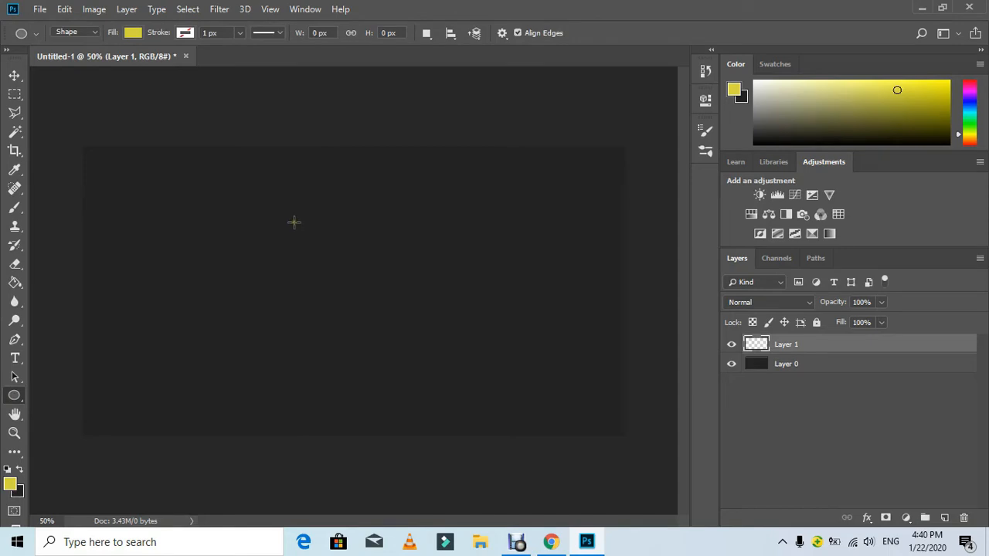
pyautogui.moveTo(294, 222); pyautogui.dragTo(454, 374)
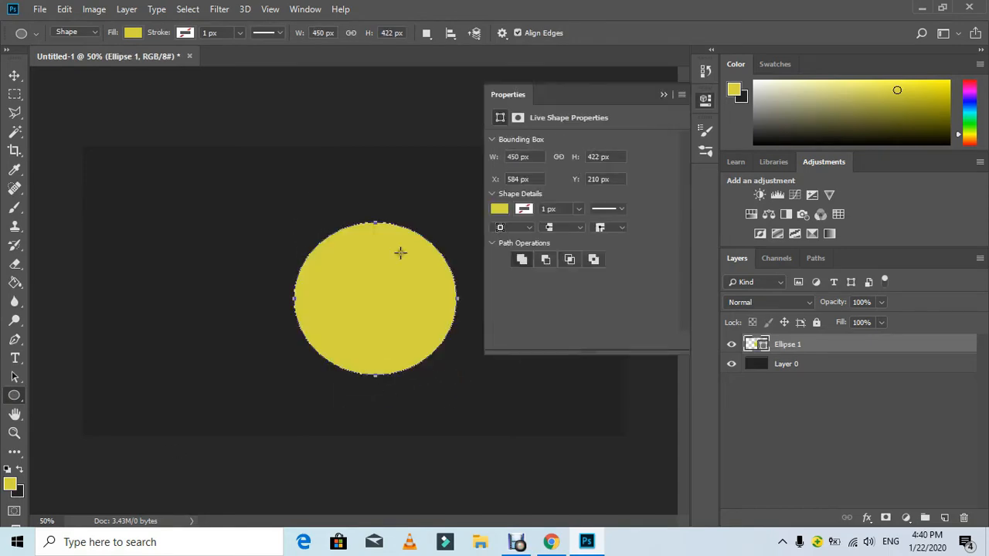
pyautogui.click(664, 98)
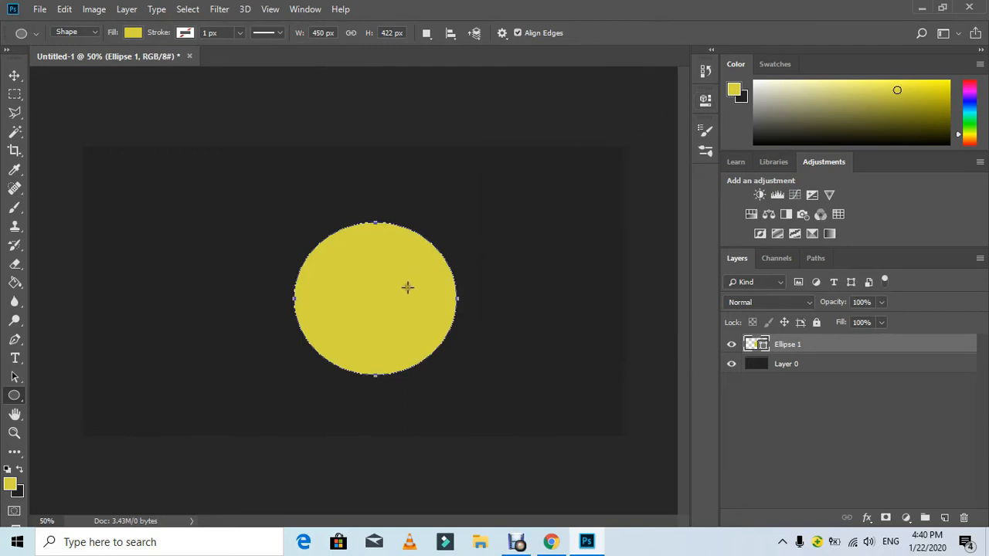
pyautogui.click(12, 78)
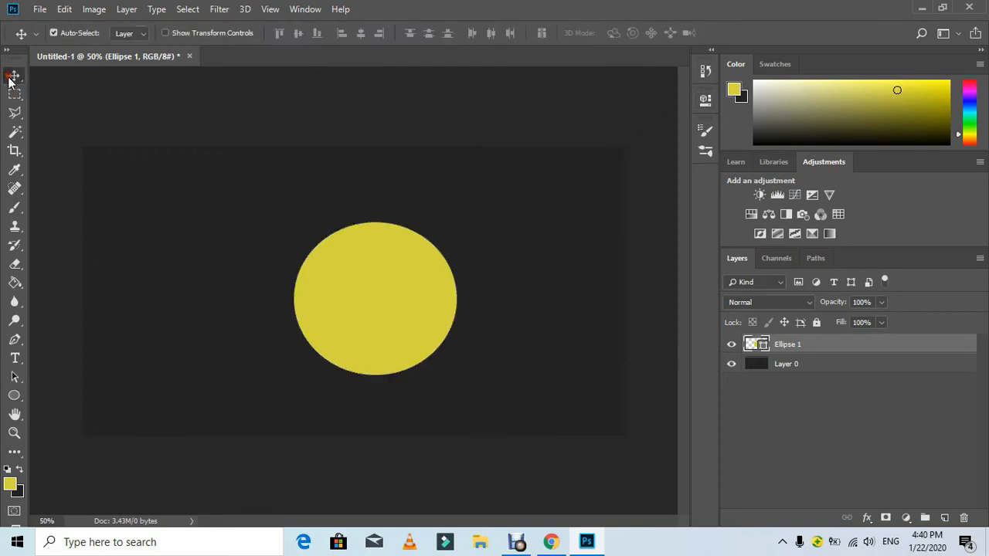
pyautogui.moveTo(338, 293); pyautogui.dragTo(342, 290)
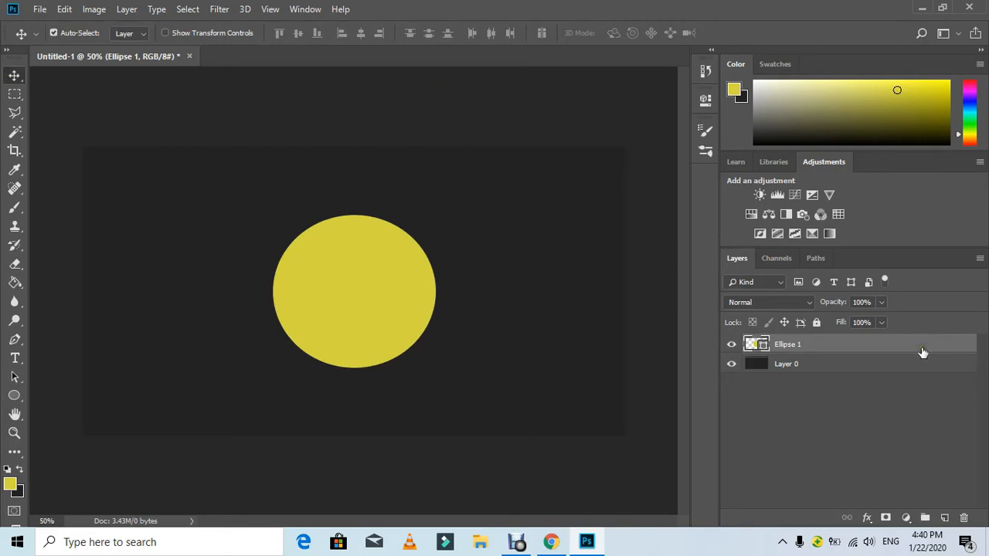
# - Add an Outer Glow layer style to the ellipse with its opacity set to 54%
pyautogui.click(890, 346)
pyautogui.doubleClick(890, 346)
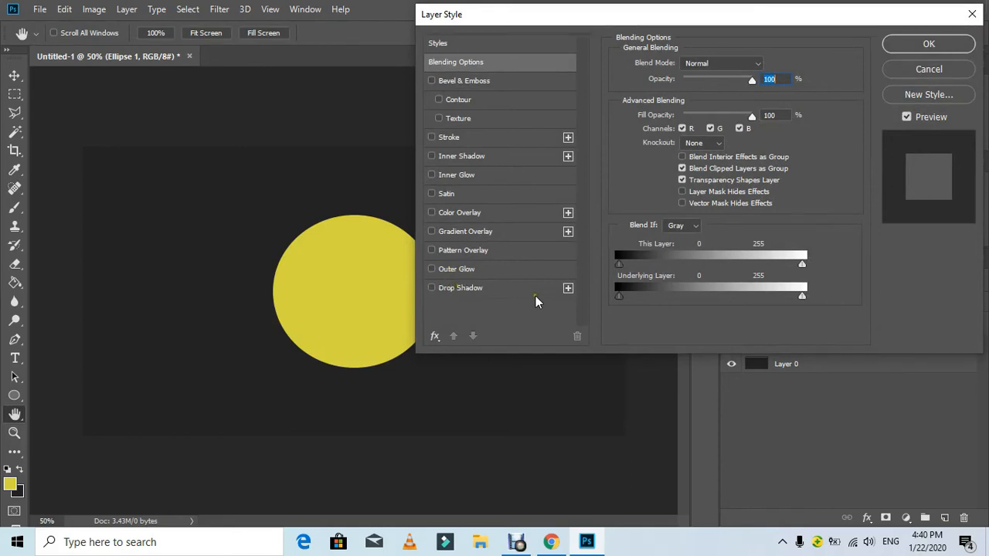
pyautogui.click(482, 269)
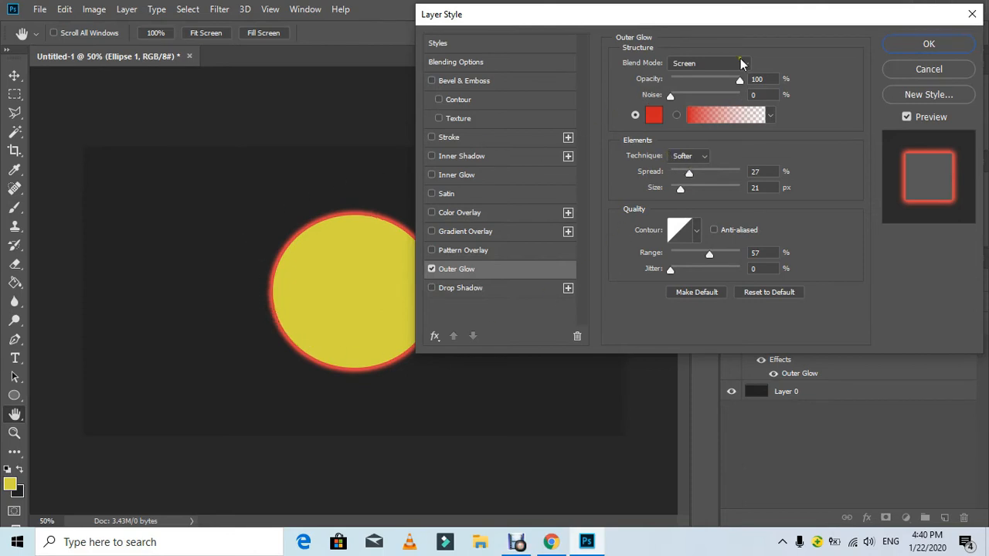
pyautogui.moveTo(739, 81); pyautogui.dragTo(708, 85)
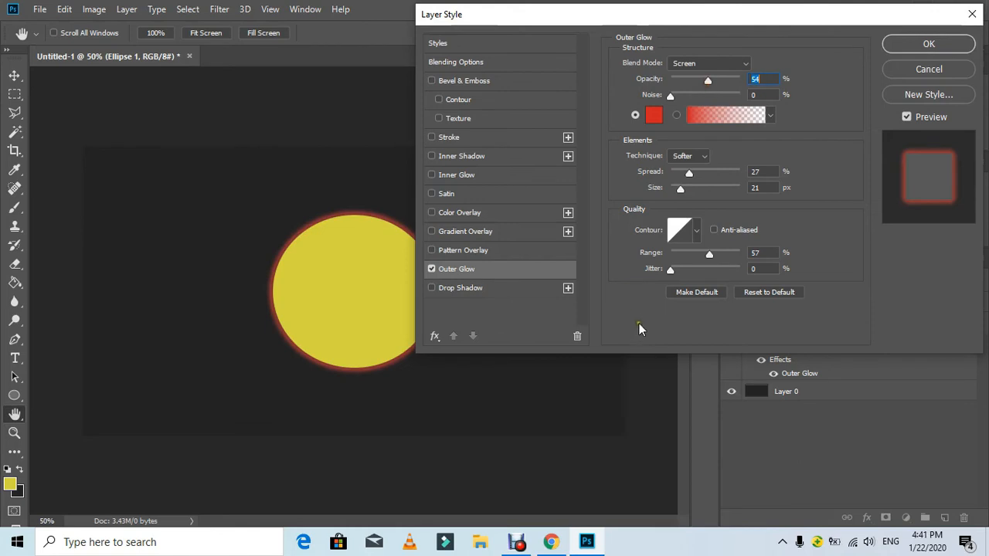
# - Set the outer glow colour to bright yellow f1ee19 and switch the glow to its yellow-to-transparent gradient
pyautogui.click(655, 116)
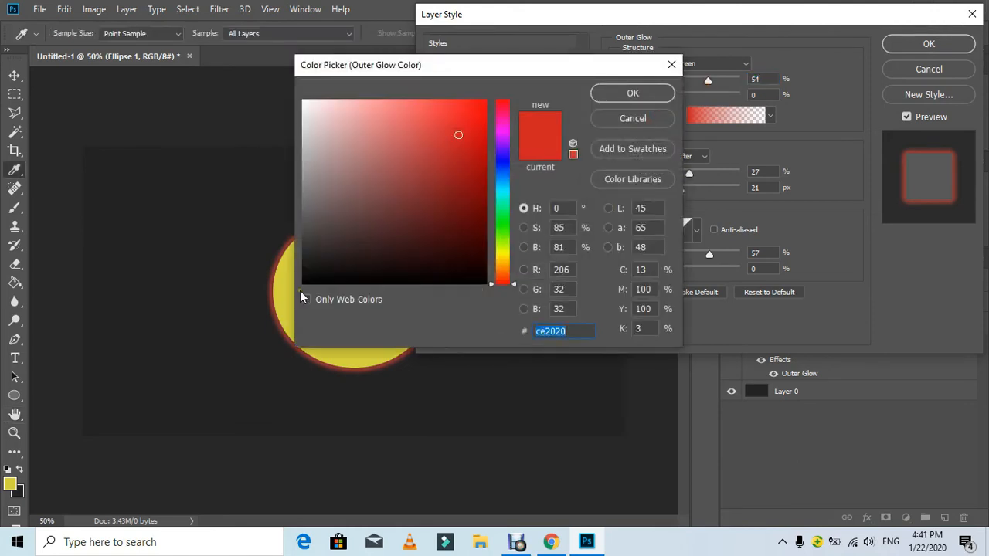
pyautogui.click(11, 482)
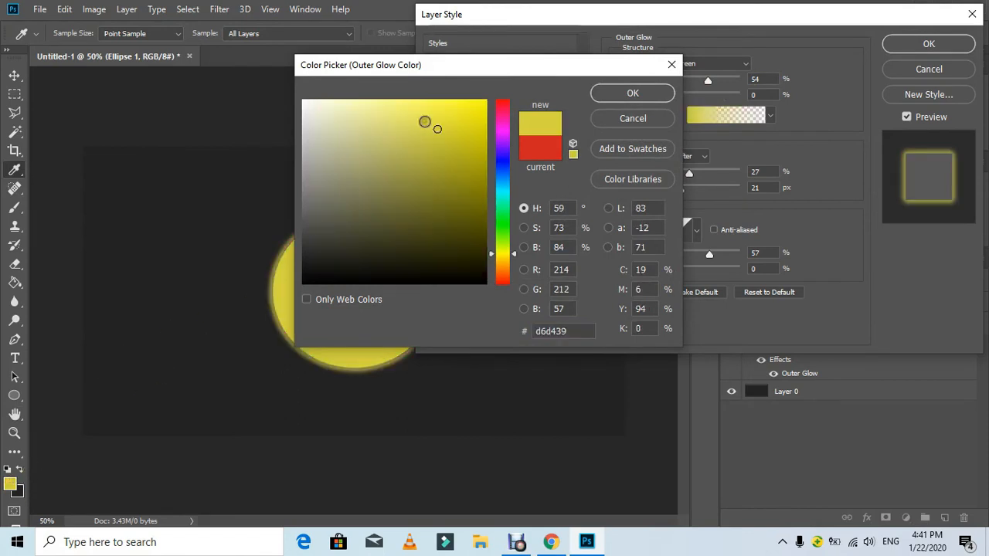
pyautogui.moveTo(450, 128); pyautogui.dragTo(468, 110)
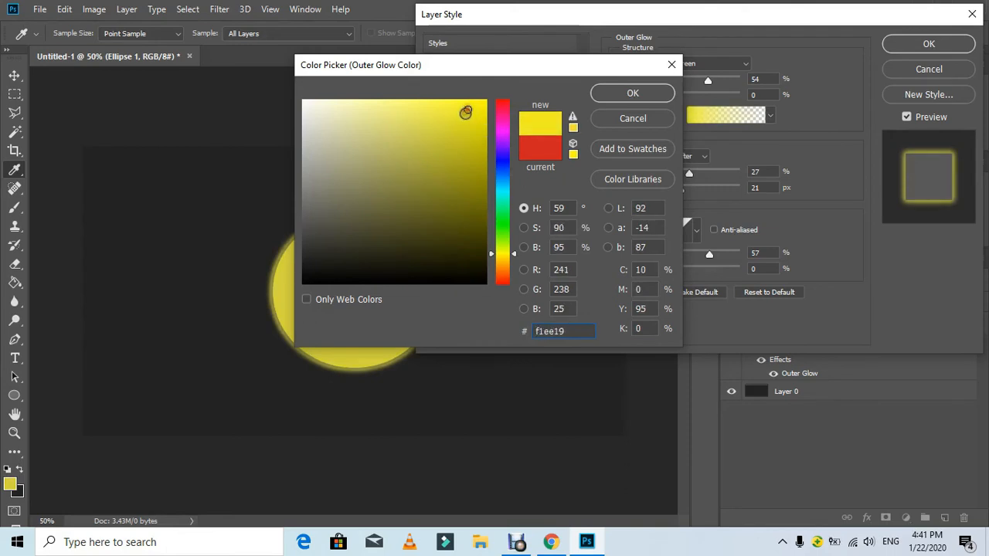
pyautogui.click(614, 90)
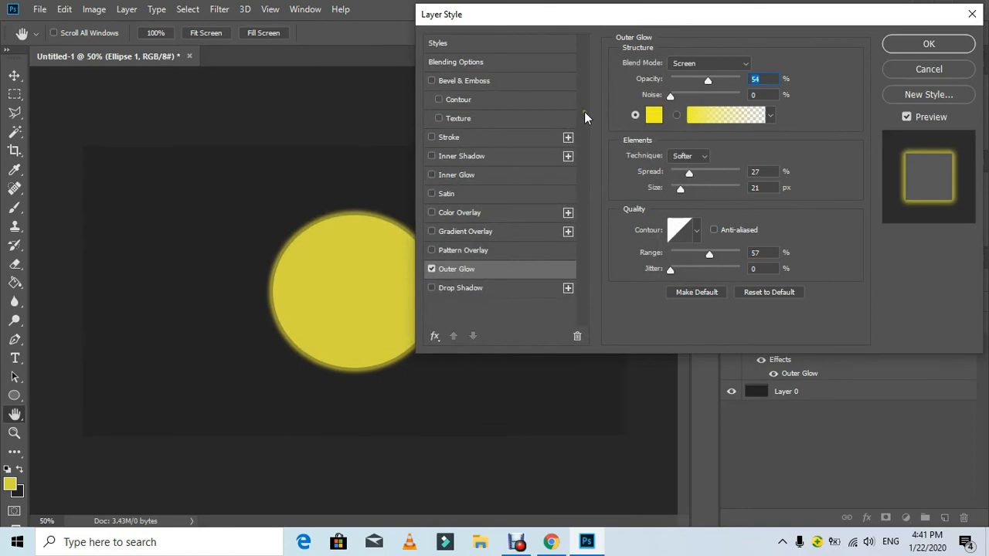
pyautogui.click(738, 116)
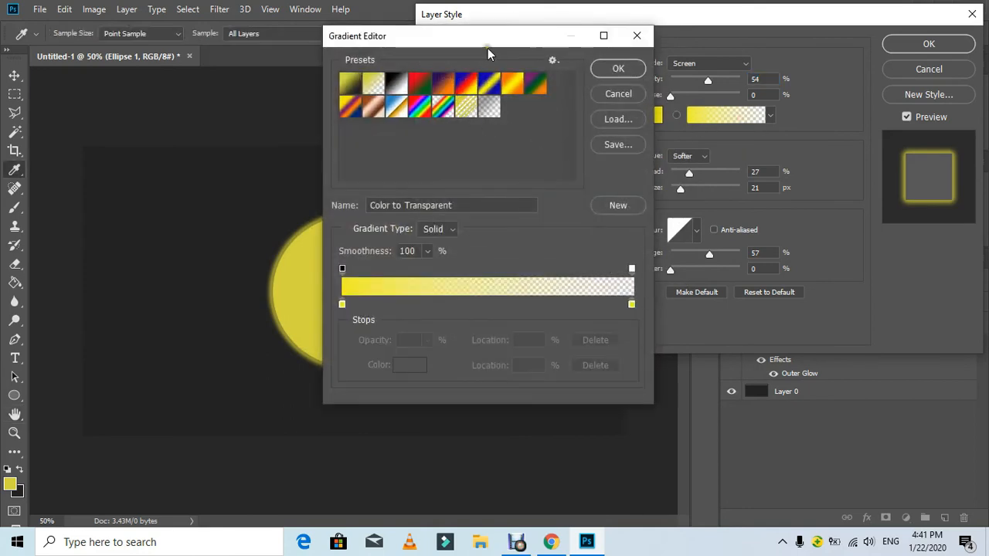
pyautogui.click(624, 99)
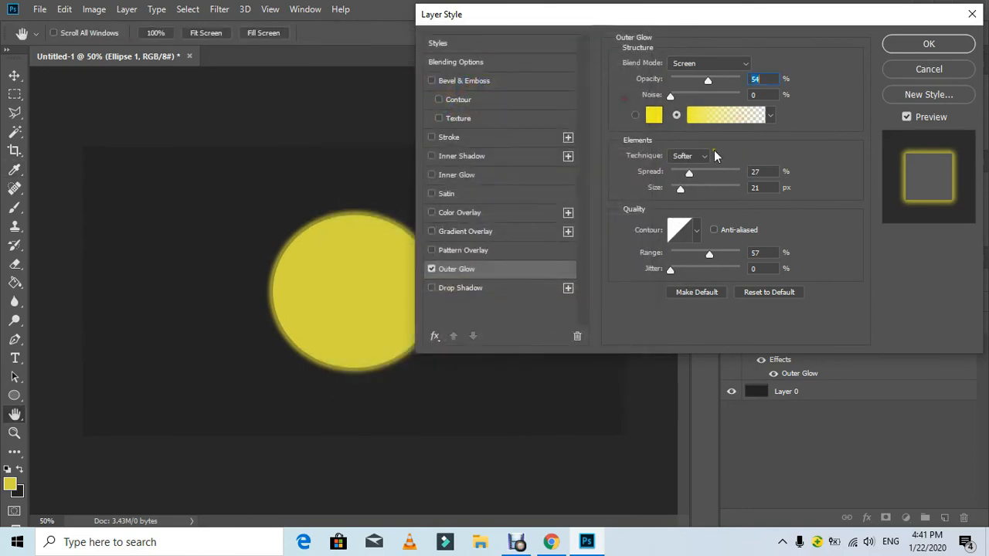
# - Set the outer glow's noise to 10%, spread to 11% and size to 188 px, and apply the layer style
pyautogui.moveTo(668, 95)
pyautogui.mouseDown()
pyautogui.moveTo(695, 98)
pyautogui.moveTo(659, 96)
pyautogui.moveTo(678, 99)
pyautogui.mouseUp()
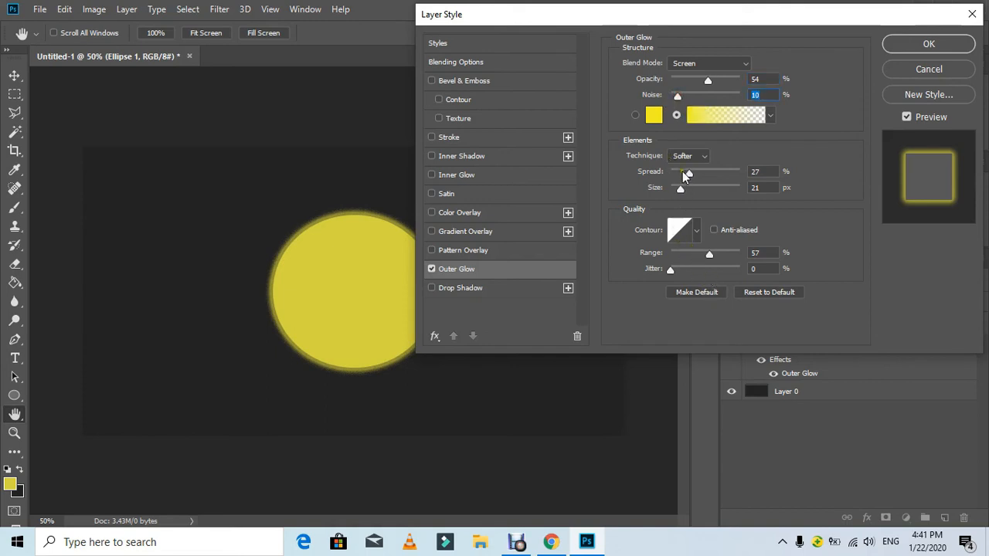
pyautogui.moveTo(692, 170); pyautogui.dragTo(730, 186)
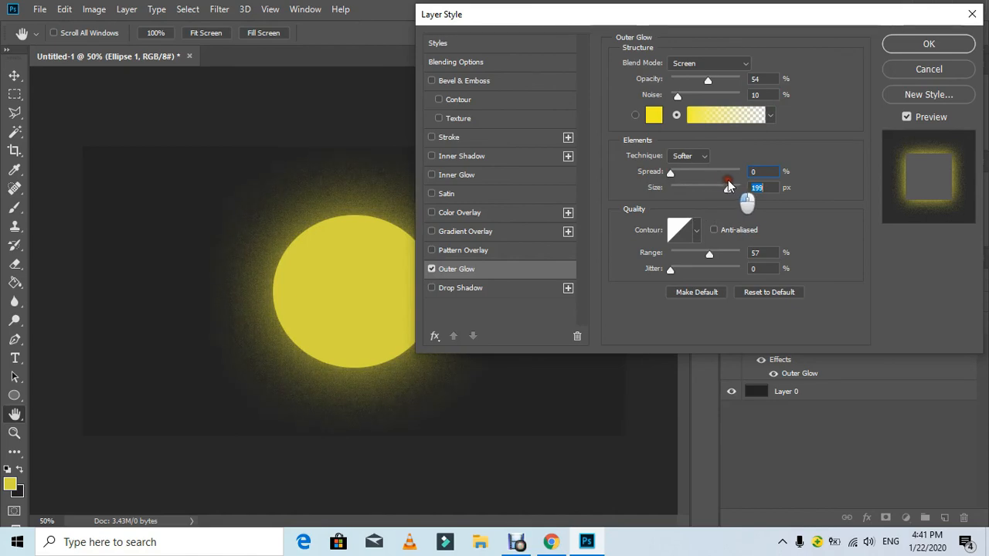
pyautogui.moveTo(729, 185)
pyautogui.mouseDown()
pyautogui.moveTo(741, 193)
pyautogui.moveTo(706, 192)
pyautogui.moveTo(724, 191)
pyautogui.mouseUp()
pyautogui.moveTo(671, 176); pyautogui.dragTo(679, 175)
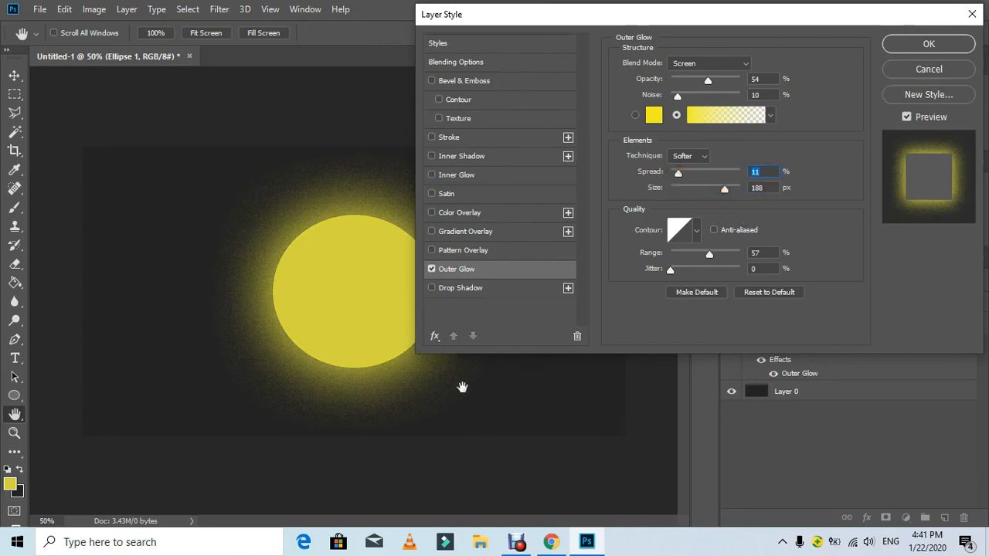
pyautogui.click(929, 44)
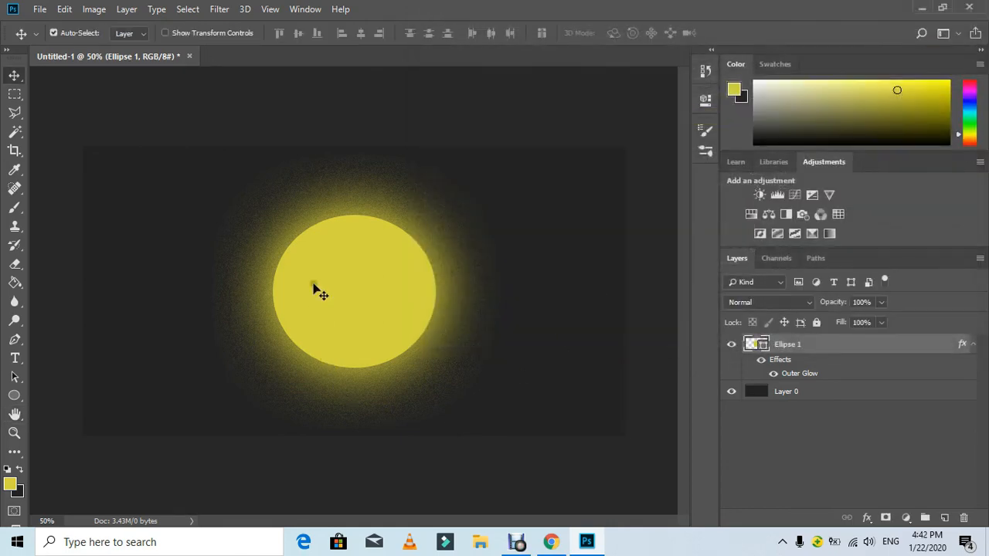